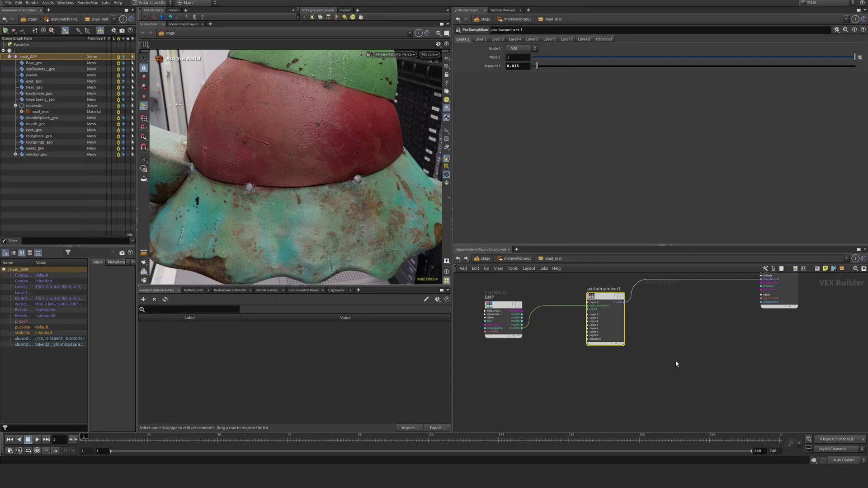
# Add a PxrDisplace node to the snail_mat network, below and beyond the bump mixer
pyautogui.press('Tab')
pyautogui.write('pxrdis')
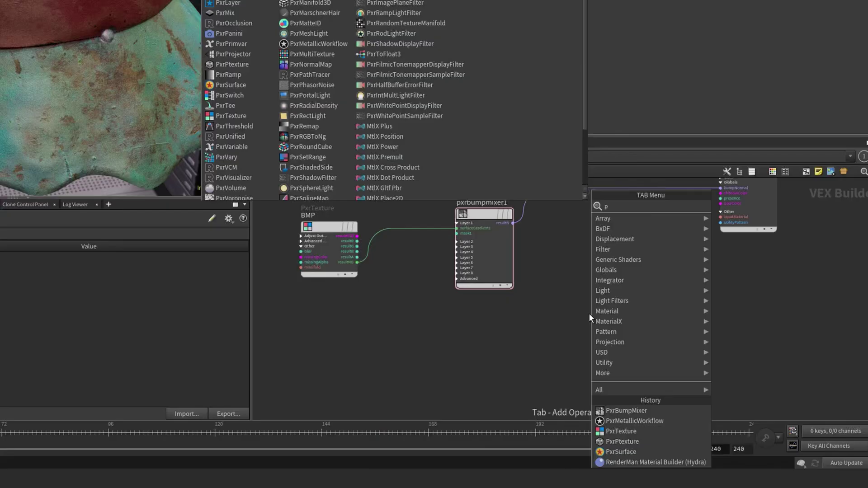
pyautogui.press('Return')
pyautogui.click(696, 366)
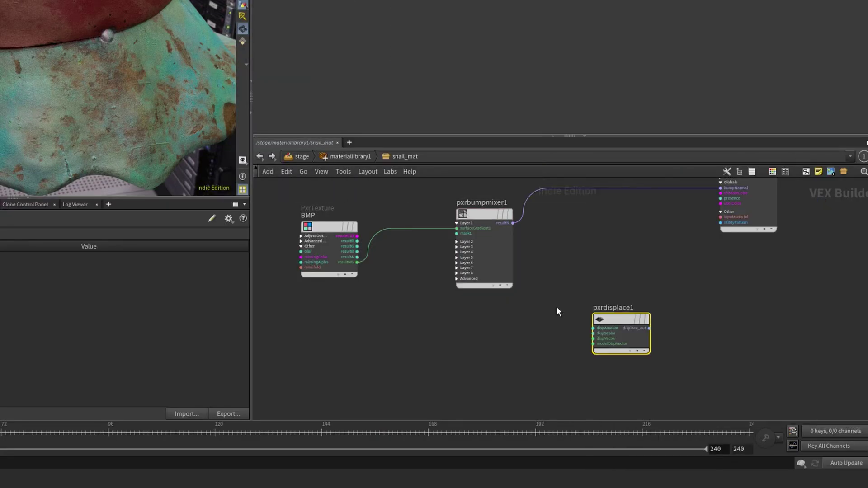
# Add a PxrDispScalarLayer node in the free space before the pxrdisplace1 node
pyautogui.press('Tab')
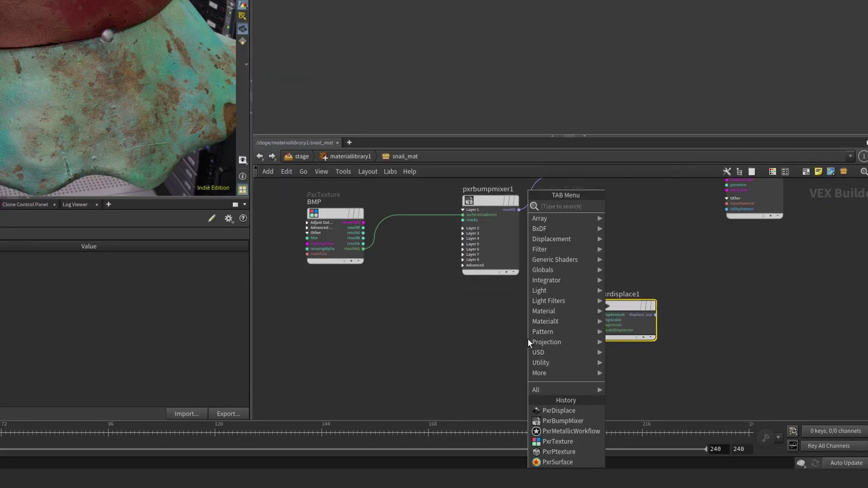
pyautogui.write('layer')
pyautogui.press('Down')
pyautogui.press('Down')
pyautogui.press('Down')
pyautogui.press('Return')
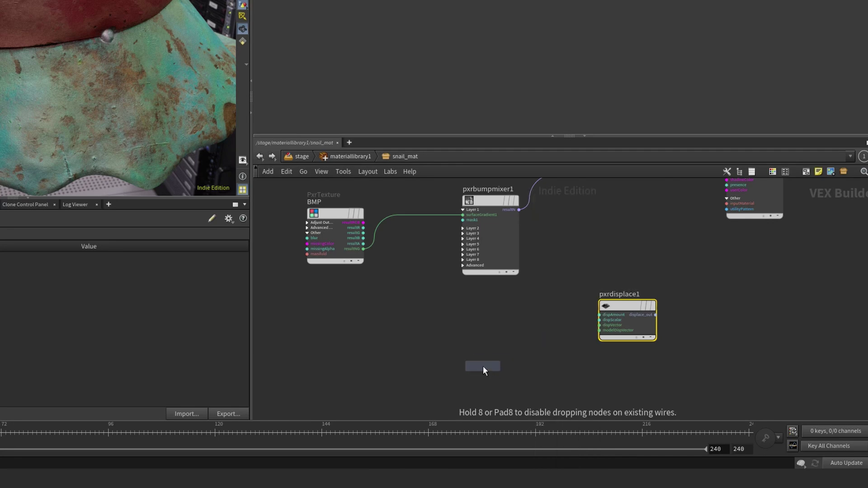
pyautogui.click(492, 335)
# Add a PxrDispTransform node in front of the pxrdispscalarlayer1 node
pyautogui.press('Tab')
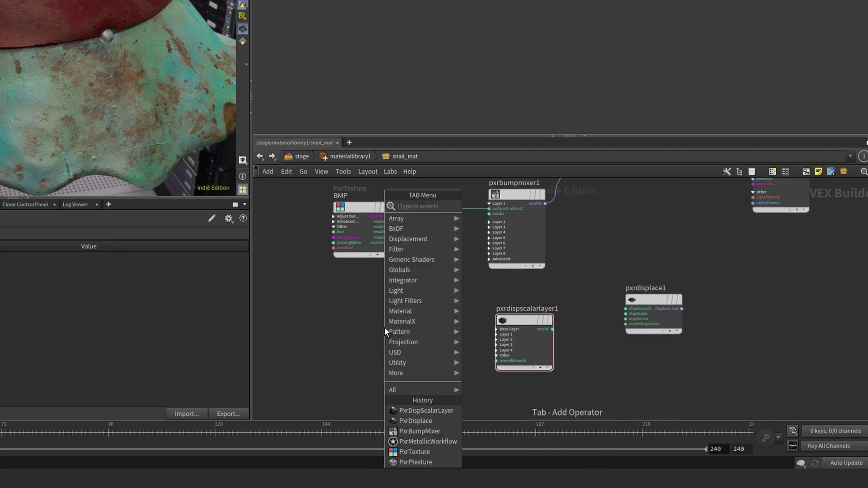
pyautogui.write('pxrdis')
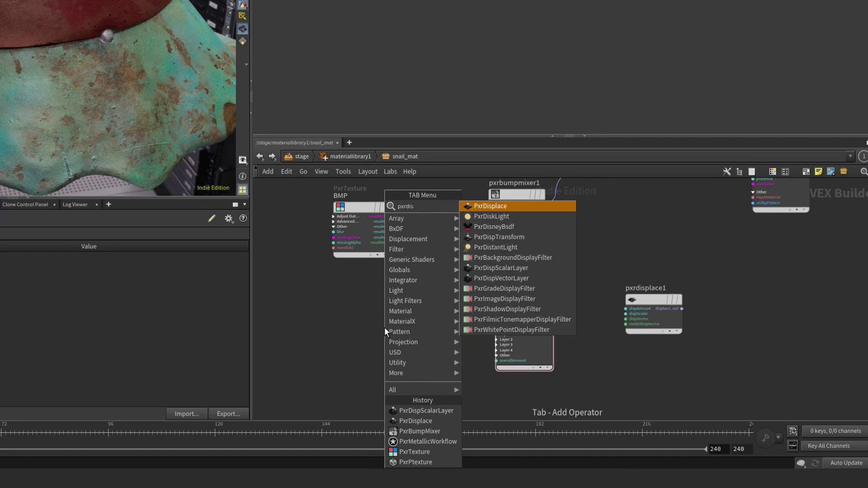
pyautogui.press('Down')
pyautogui.press('Down')
pyautogui.press('Down')
pyautogui.press('Return')
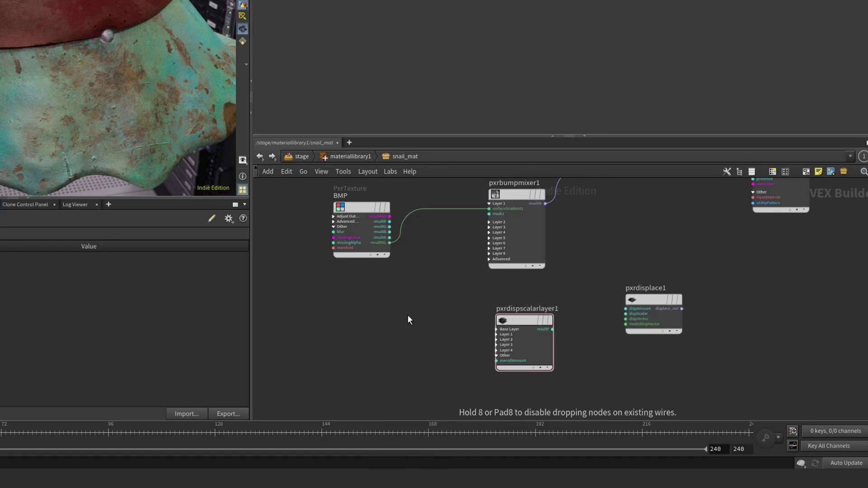
pyautogui.click(405, 318)
# Duplicate the BMP texture node, place the copy before pxrdisptransform1 and rename it DSP
pyautogui.moveTo(327, 306); pyautogui.dragTo(367, 317, button='middle')
pyautogui.keyDown('alt'); pyautogui.moveTo(401, 224); pyautogui.dragTo(356, 325); pyautogui.keyUp('alt')
pyautogui.moveTo(397, 303); pyautogui.dragTo(425, 293, button='middle')
pyautogui.doubleClick(361, 292)
pyautogui.write('DSP')
pyautogui.press('Return')
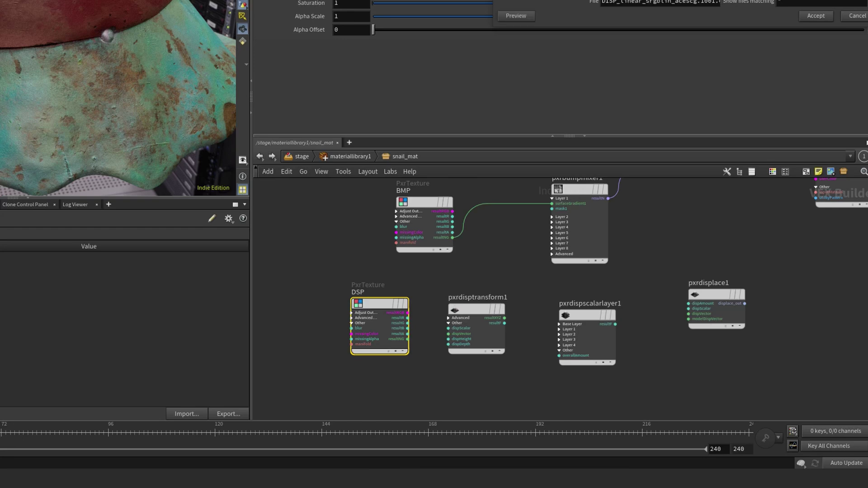
# Load the DISP_linear_srgblin_acescg.<UDIM>.exr.tex map into the DSP texture node and save the scene
pyautogui.click(823, 18)
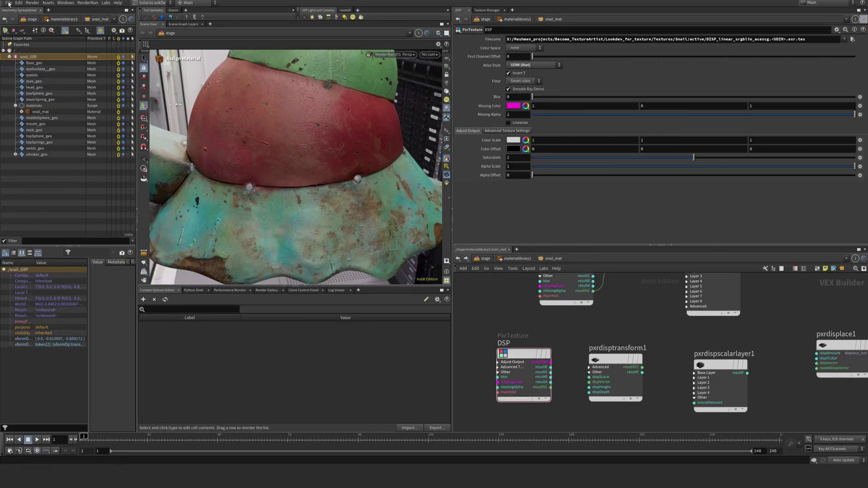
pyautogui.click(8, 3)
pyautogui.click(15, 55)
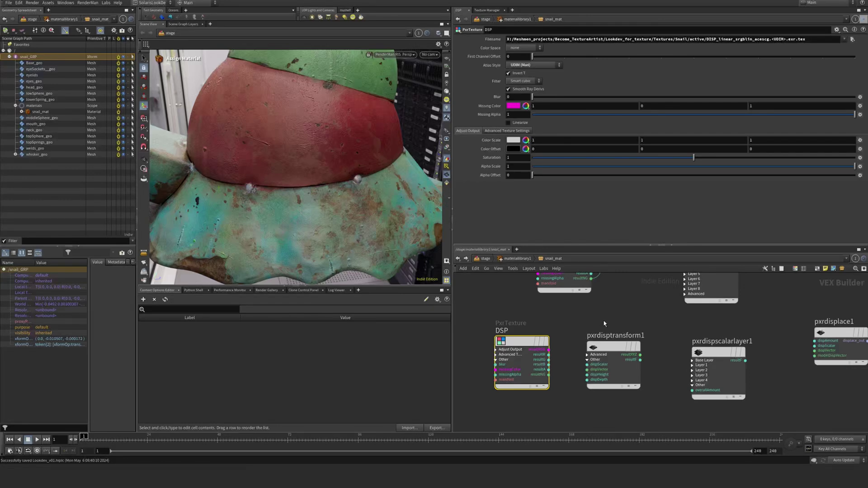
# Move the DSP node slightly away from pxrdisptransform1 and set the transform node's remapping mode to Centered
pyautogui.moveTo(532, 341); pyautogui.dragTo(520, 347)
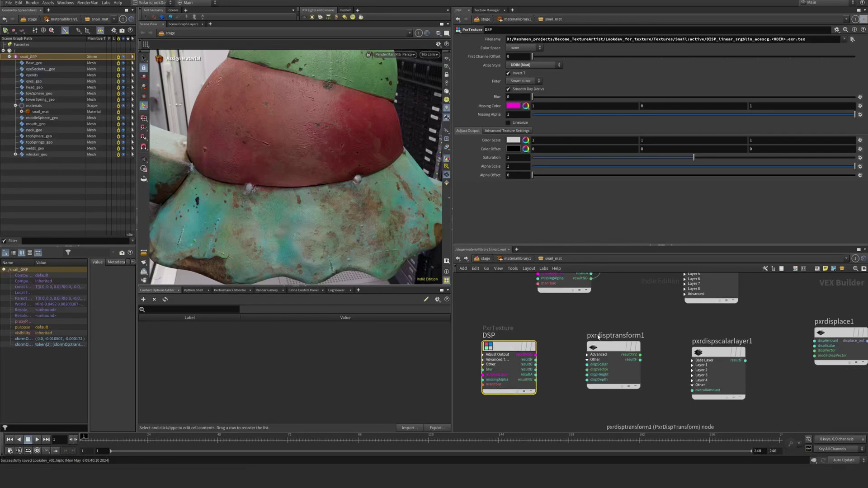
pyautogui.moveTo(608, 349)
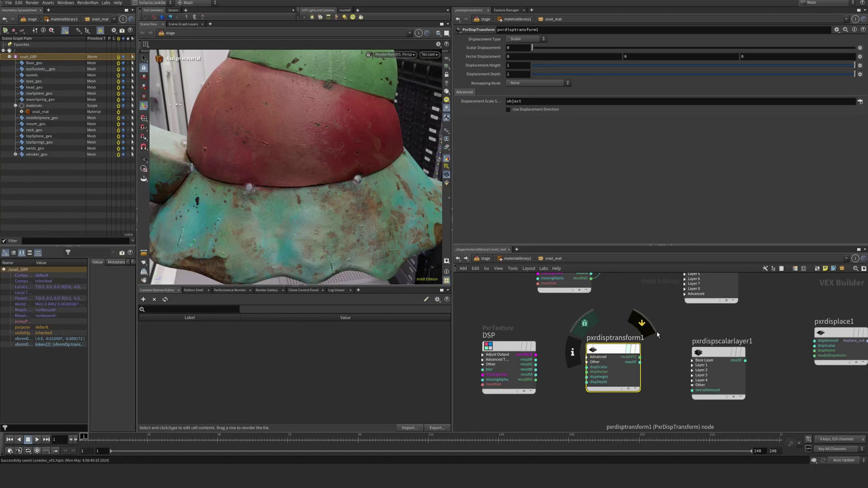
pyautogui.click(503, 297)
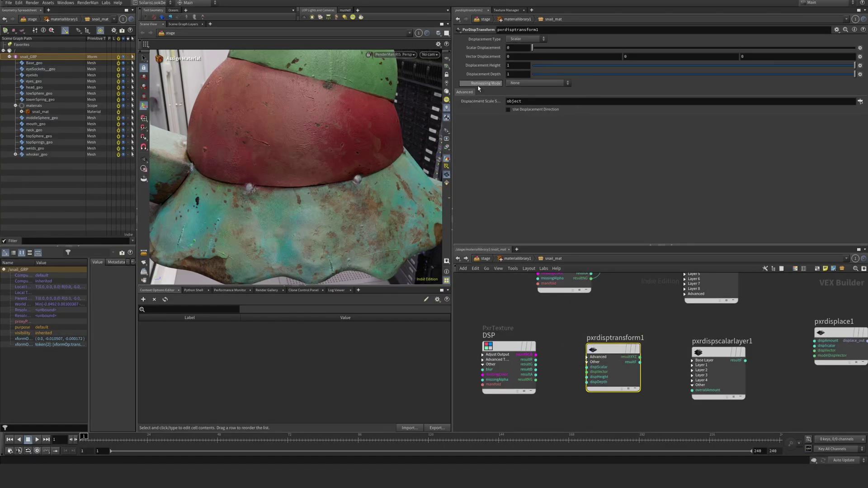
pyautogui.click(538, 83)
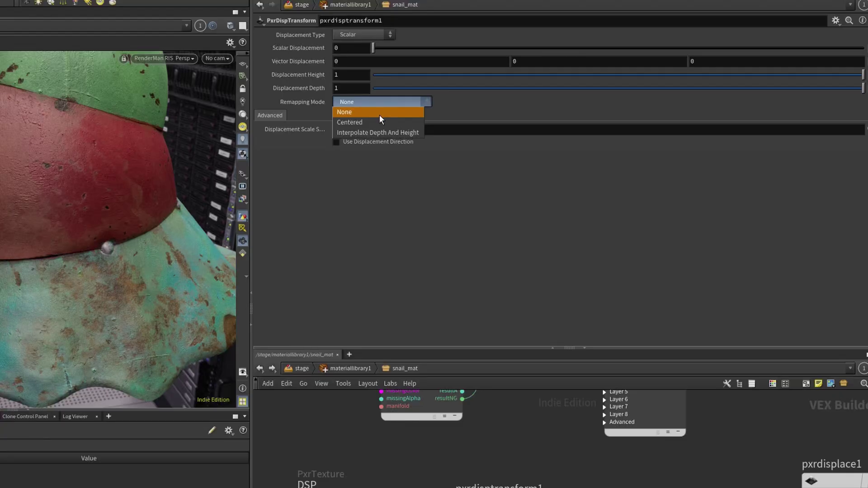
pyautogui.click(534, 94)
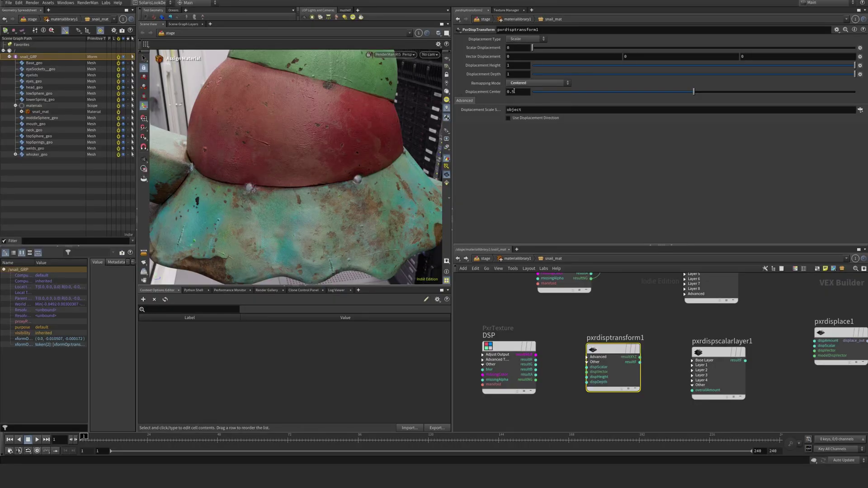
# Connect the DSP texture's resultR output to the dispScalar input of pxrdisptransform1
pyautogui.moveTo(545, 362); pyautogui.dragTo(543, 362, button='middle')
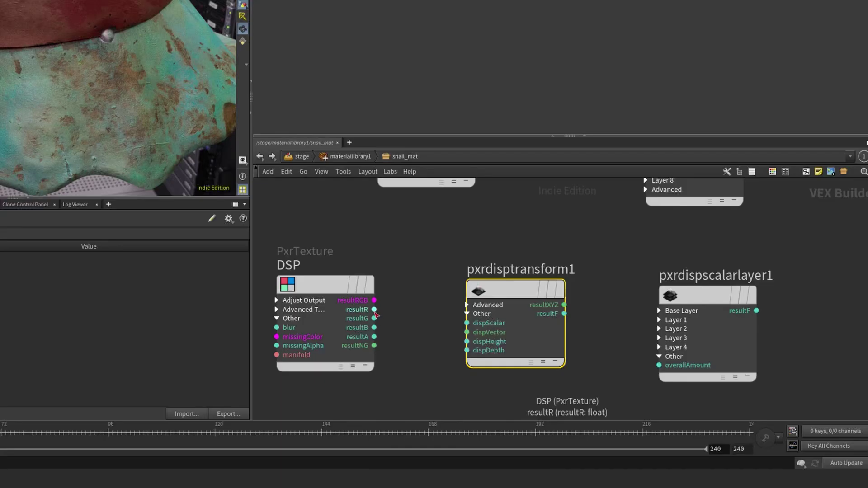
pyautogui.click(535, 359)
pyautogui.click(467, 322)
# Connect pxrdisptransform1's resultF output to the Base Layer Scalar input of pxrdispscalarlayer1
pyautogui.moveTo(610, 310); pyautogui.dragTo(565, 331, button='middle')
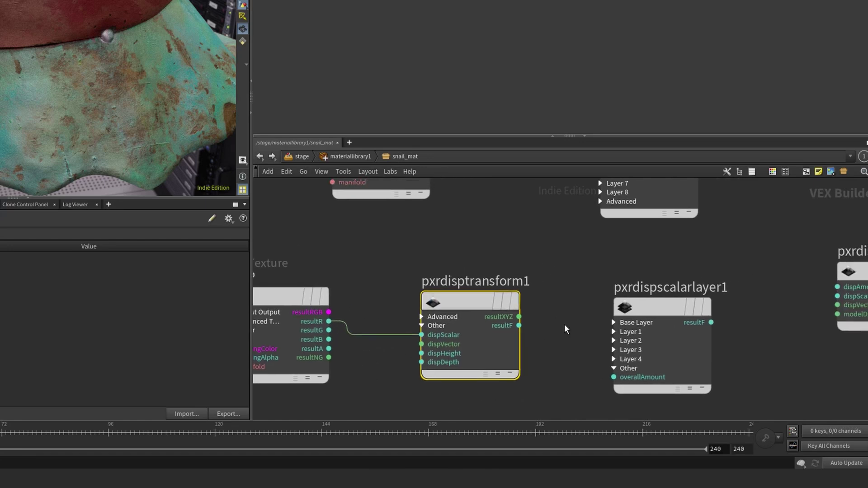
pyautogui.click(519, 325)
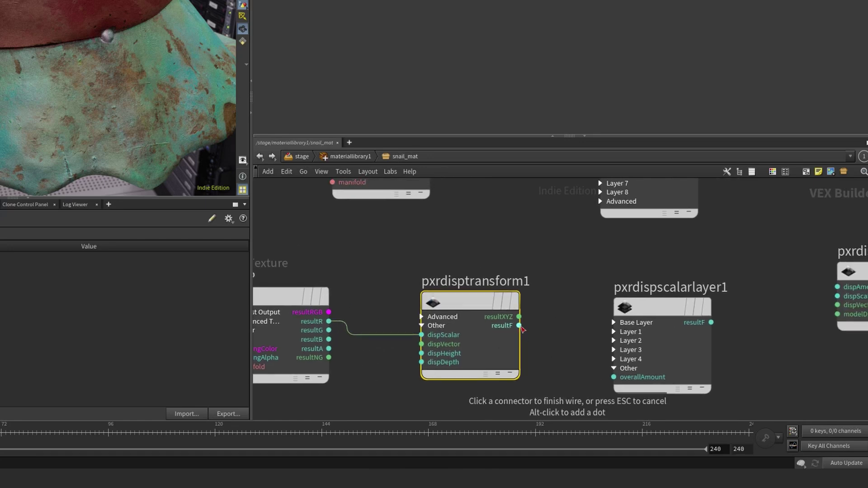
pyautogui.click(611, 323)
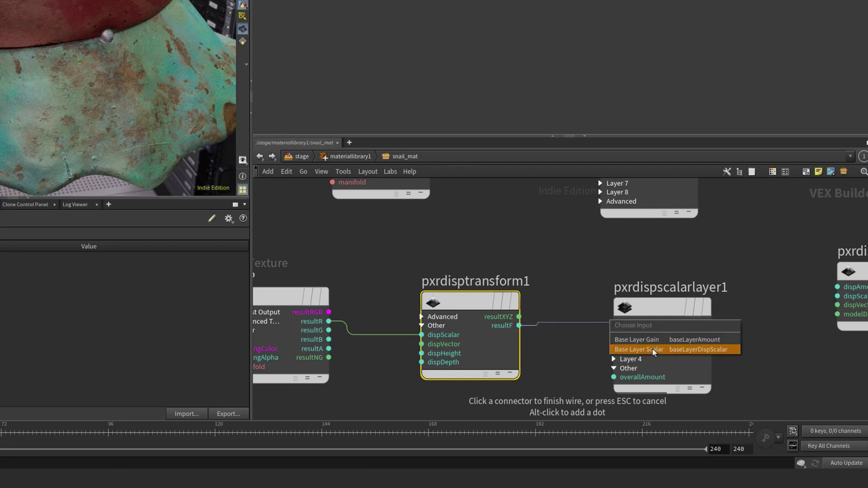
pyautogui.click(639, 349)
# Connect pxrdispscalarlayer1's resultF output to the dispScalar input of pxrdisplace1
pyautogui.moveTo(708, 326); pyautogui.dragTo(512, 352, button='middle')
pyautogui.click(514, 349)
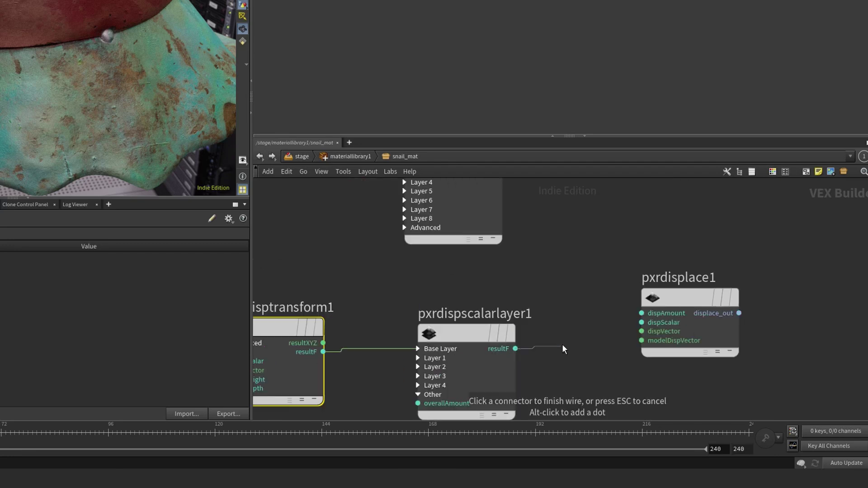
pyautogui.click(635, 322)
# Connect pxrdisplace1's displace_out output to the next input of the material's output node
pyautogui.moveTo(540, 279); pyautogui.dragTo(474, 297, button='middle')
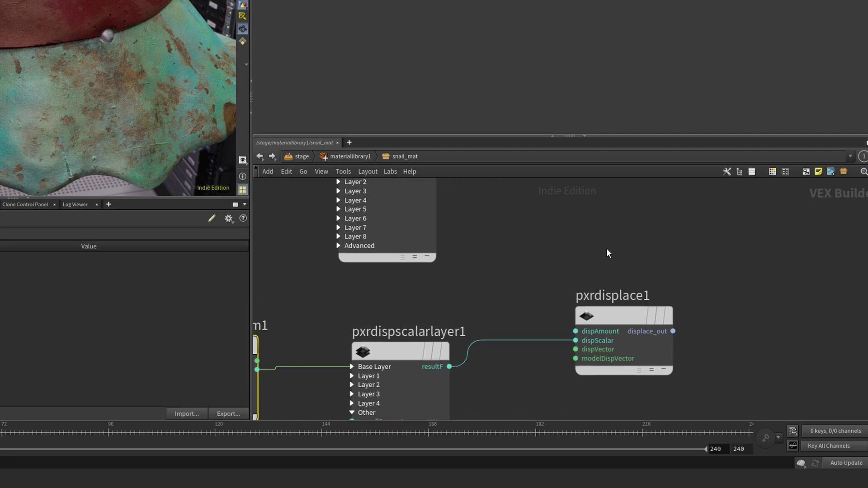
pyautogui.moveTo(607, 252); pyautogui.dragTo(506, 263, button='middle')
pyautogui.moveTo(540, 311)
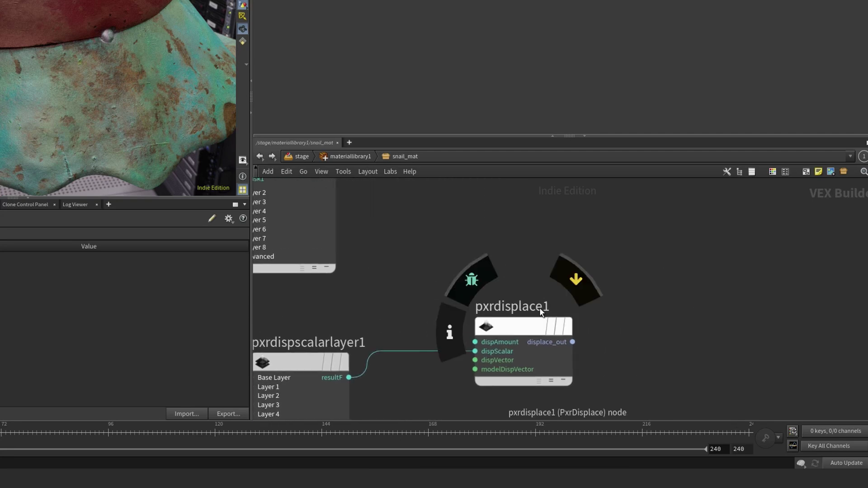
pyautogui.scroll(-3, 520, 334)
pyautogui.click(502, 357)
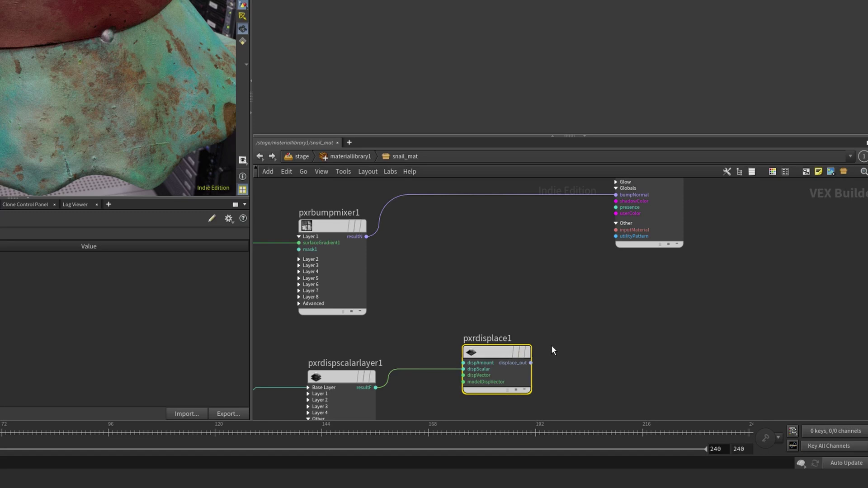
pyautogui.moveTo(564, 342); pyautogui.dragTo(560, 324, button='middle')
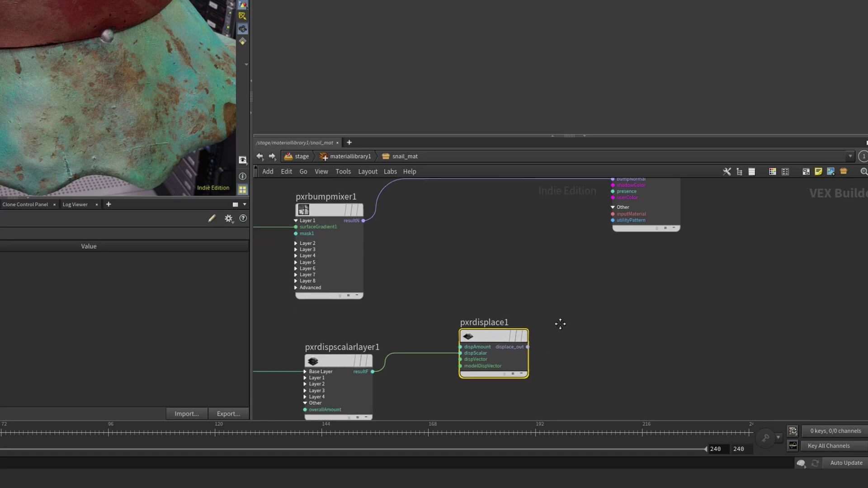
pyautogui.click(528, 347)
pyautogui.moveTo(571, 284); pyautogui.dragTo(528, 348, button='middle')
pyautogui.moveTo(742, 310); pyautogui.dragTo(628, 376, button='middle')
pyautogui.scroll(-4, 630, 376)
pyautogui.scroll(8, 622, 276)
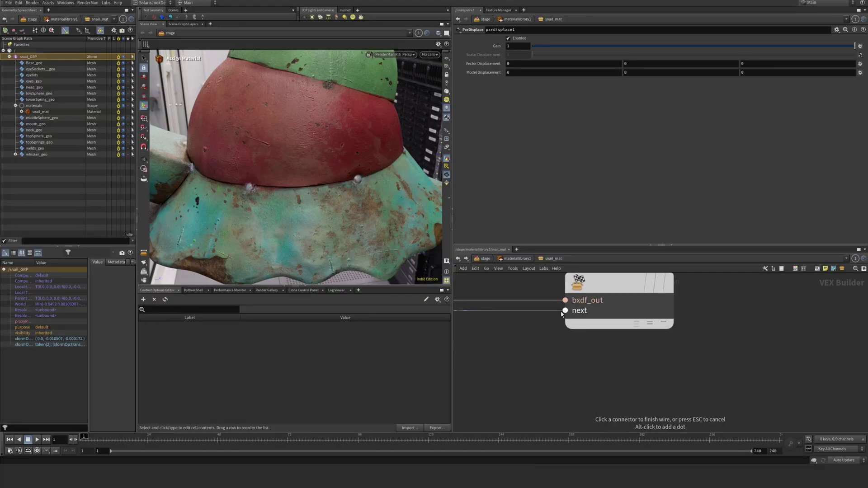
pyautogui.click(562, 314)
# Move the pxrdisplace1 node farther along the network, away from the scalar layer node
pyautogui.scroll(-4, 626, 372)
pyautogui.moveTo(618, 392); pyautogui.dragTo(667, 172, button='middle')
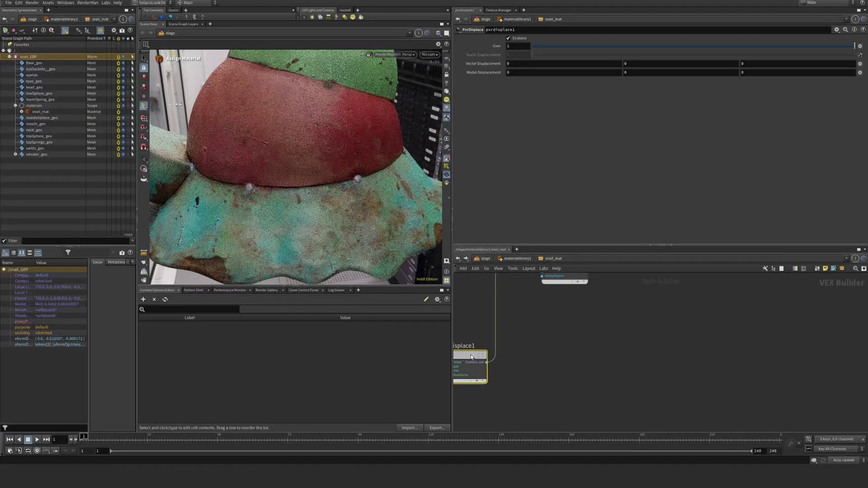
pyautogui.moveTo(457, 359); pyautogui.dragTo(651, 362)
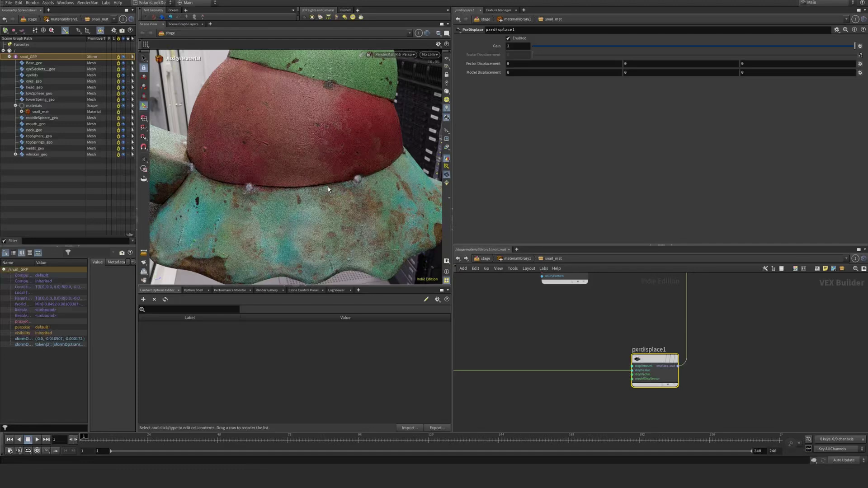
pyautogui.moveTo(598, 320); pyautogui.dragTo(591, 361, button='middle')
pyautogui.moveTo(616, 313); pyautogui.dragTo(637, 378, button='middle')
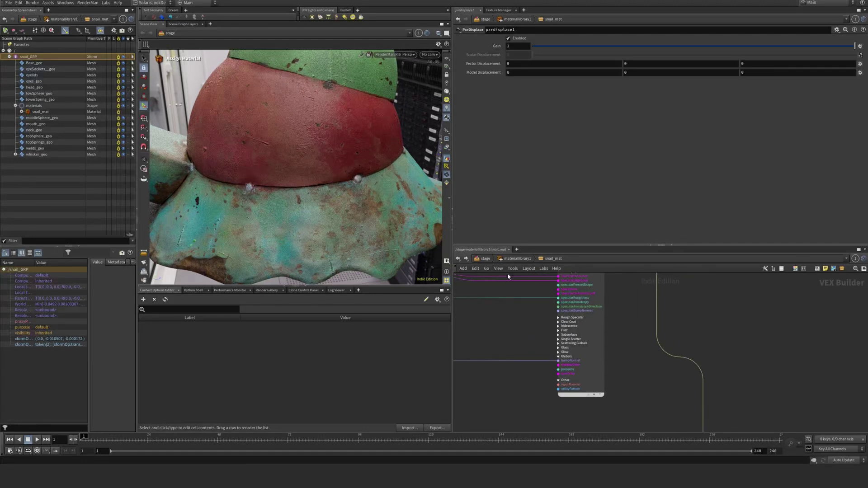
pyautogui.scroll(1, 639, 335)
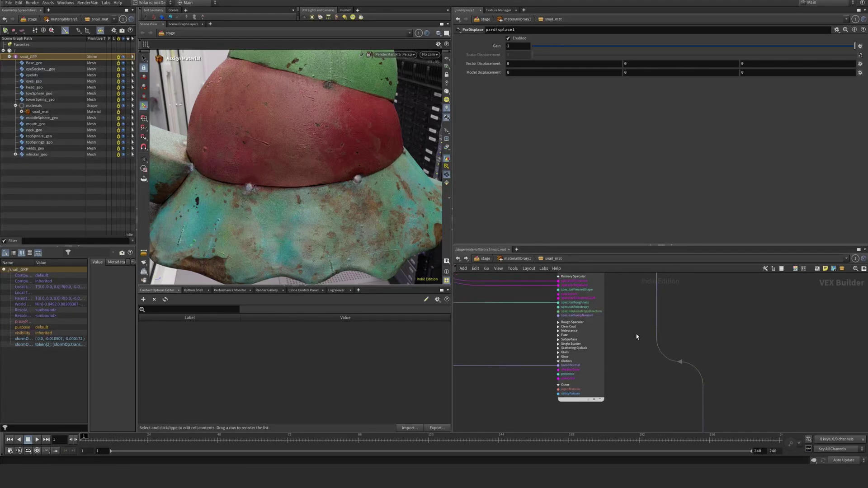
# Return from the snail_mat network to the stage level and save the scene
pyautogui.press('u')
pyautogui.press('u')
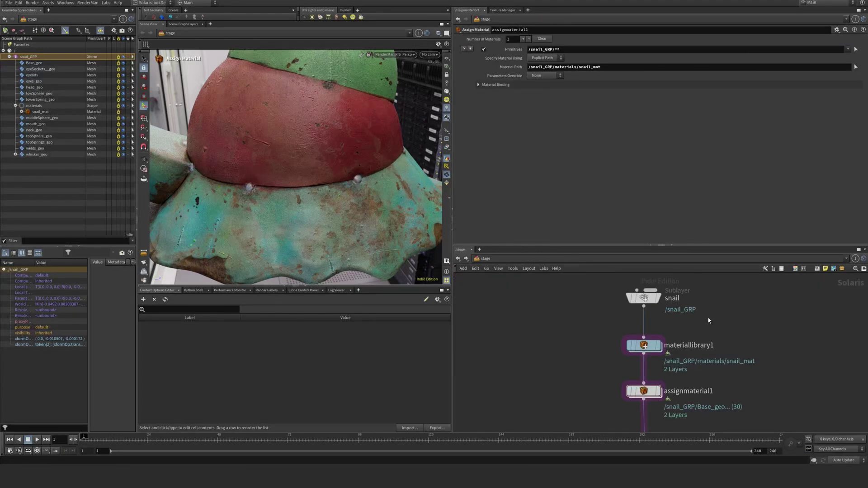
pyautogui.hotkey('ctrl', 's')
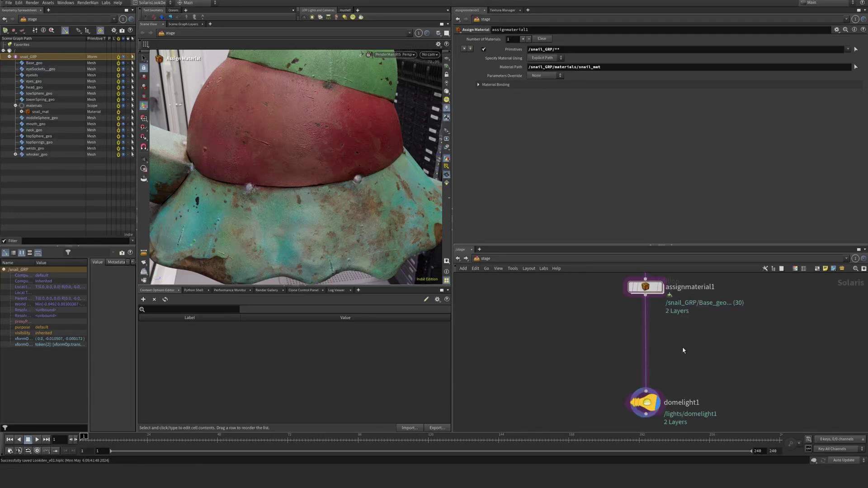
# Insert a Render Geometry Settings node on the wire between assignmaterial1 and domelight1
pyautogui.press('Tab')
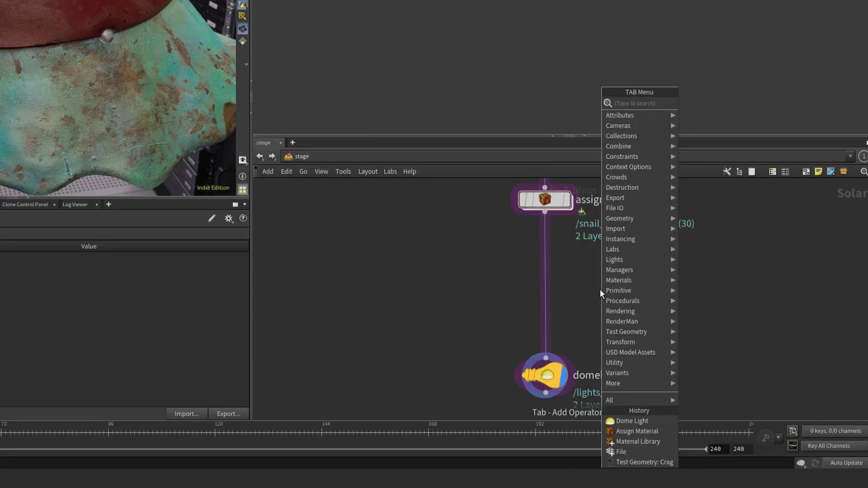
pyautogui.write('ren')
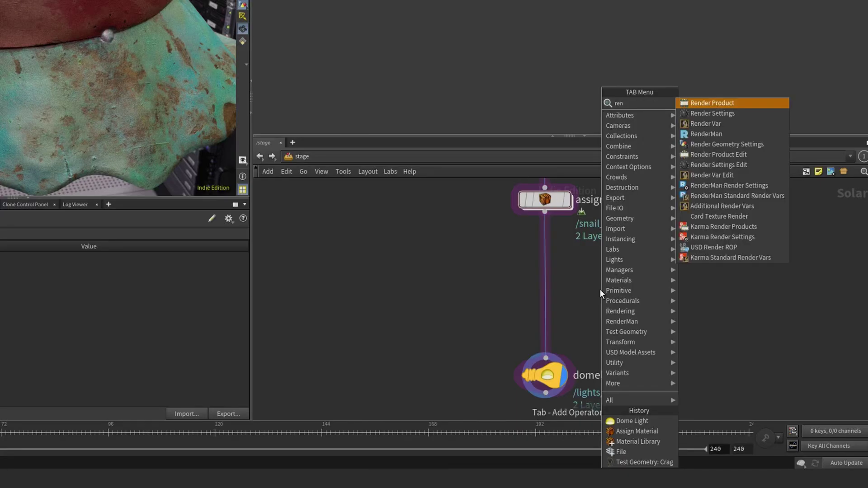
pyautogui.press('Down')
pyautogui.press('Down')
pyautogui.press('Down')
pyautogui.press('Down')
pyautogui.press('Return')
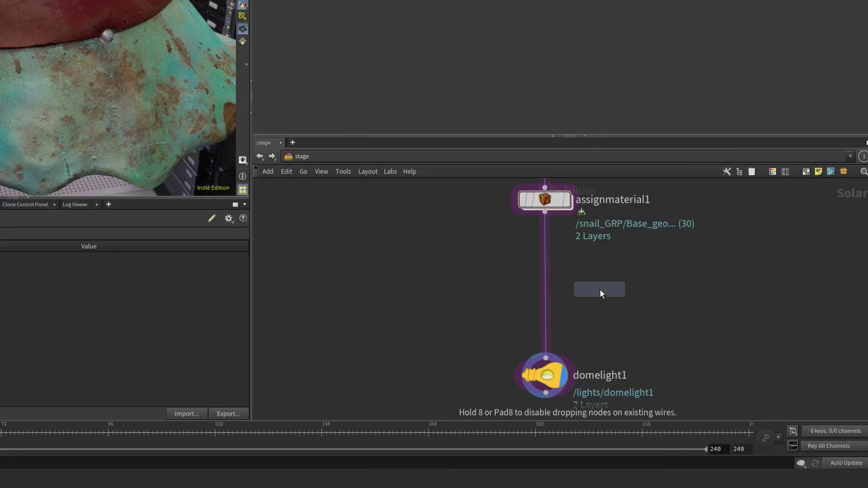
pyautogui.click(546, 285)
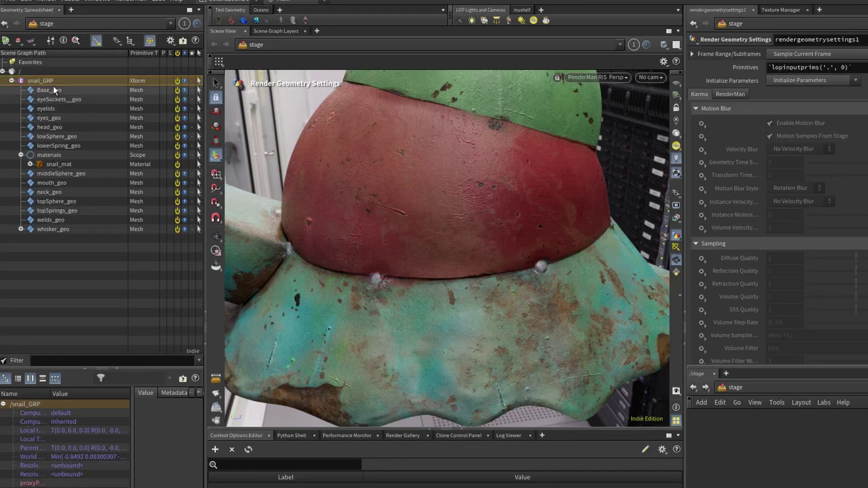
# Target all snail geometry in the render geometry settings by setting the Primitives pattern to /snail_GRP/**
pyautogui.moveTo(798, 64); pyautogui.dragTo(796, 66)
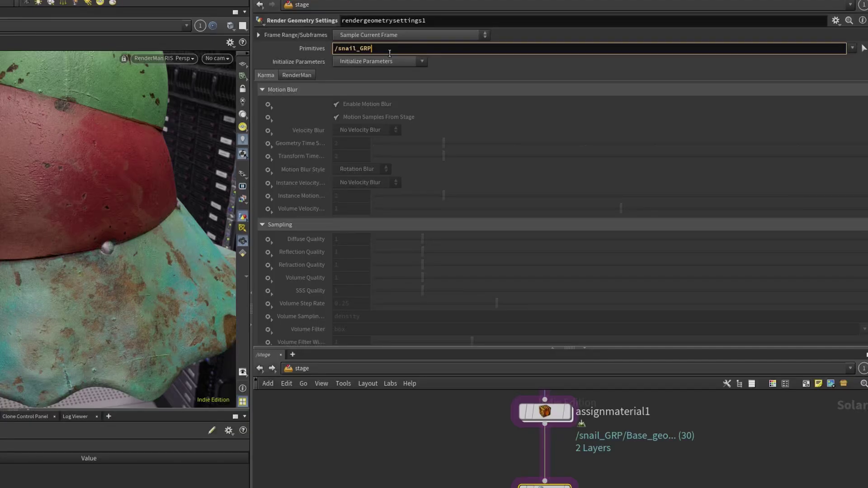
pyautogui.write('/**')
pyautogui.press('Return')
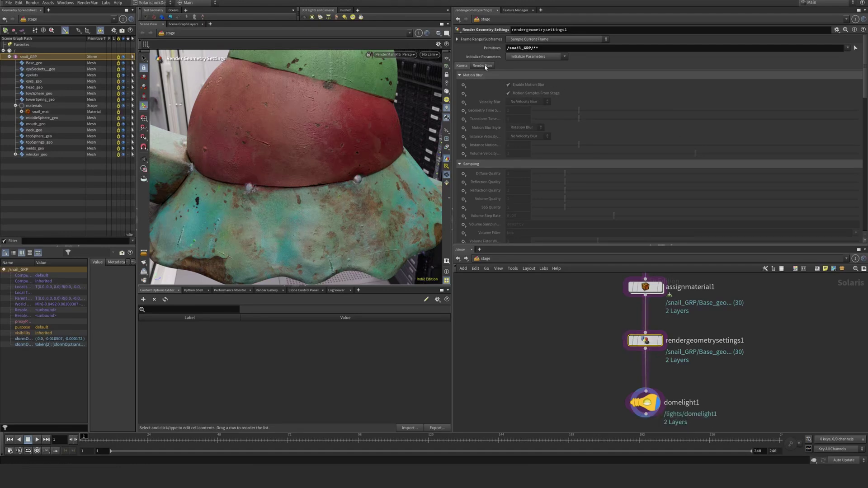
# Activate the Enable Displacement override in the RenderMan prototype shading attributes of rendergeometrysettings1
pyautogui.click(485, 66)
pyautogui.click(516, 75)
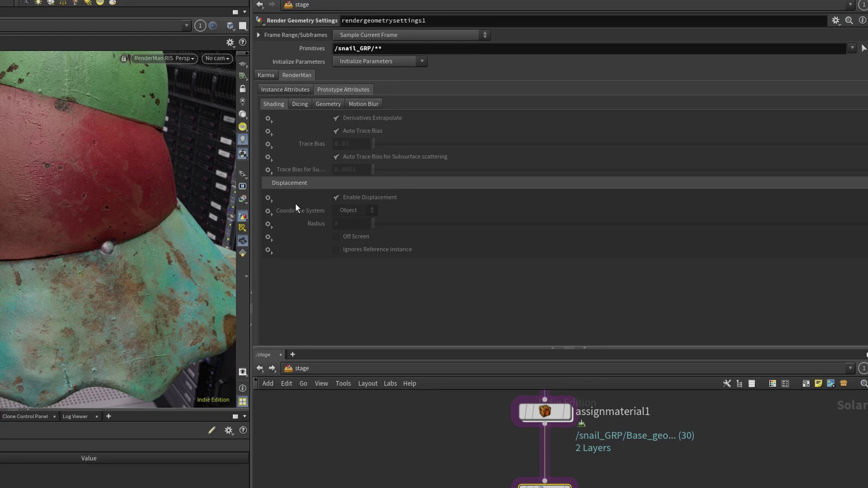
pyautogui.click(269, 199)
pyautogui.click(281, 208)
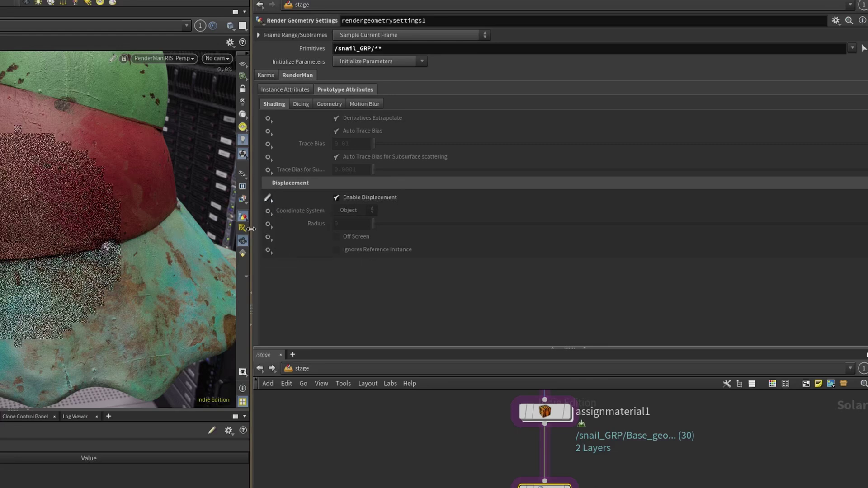
# Activate the displacement Radius override on rendergeometrysettings1 and set it to 0.2
pyautogui.click(268, 224)
pyautogui.click(282, 233)
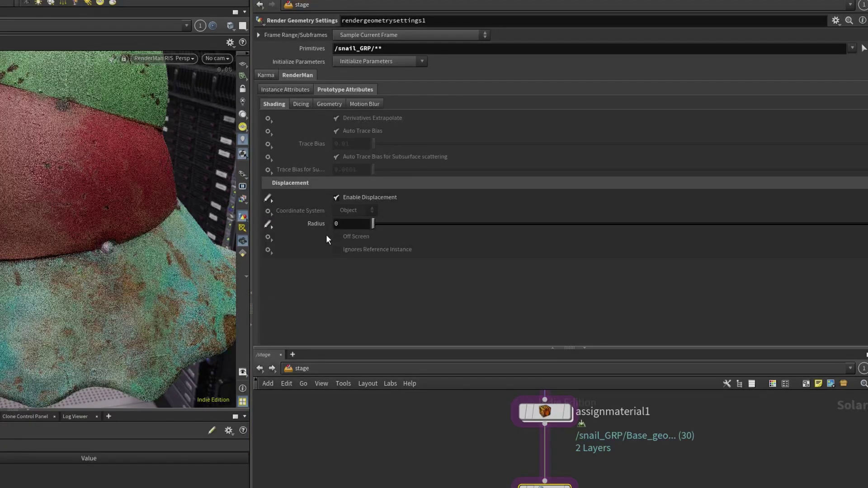
pyautogui.click(345, 223)
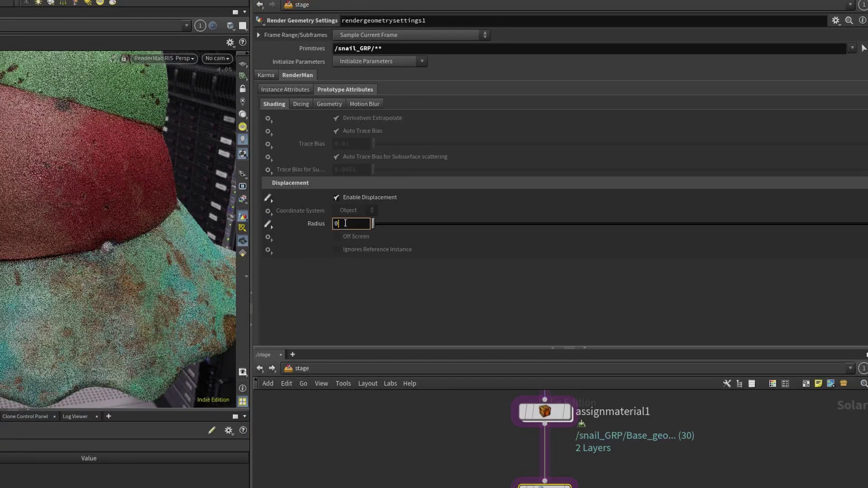
pyautogui.write('.1')
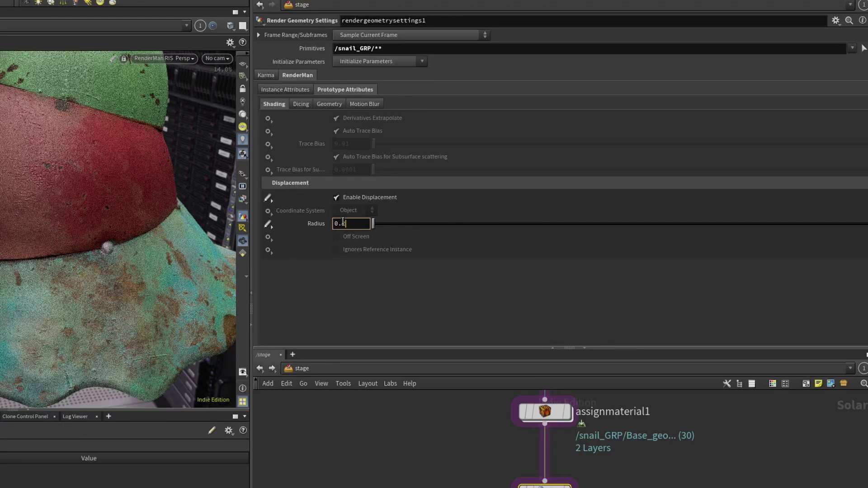
pyautogui.press('Return')
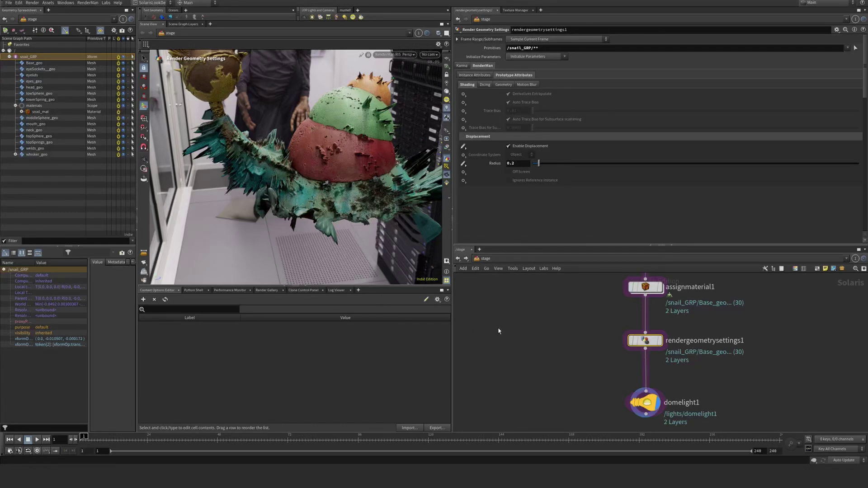
# In the snail_mat network, set both Displacement Height and Displacement Depth of pxrdisptransform1 to 0.1
pyautogui.moveTo(582, 342); pyautogui.dragTo(583, 351, button='middle')
pyautogui.press('1')
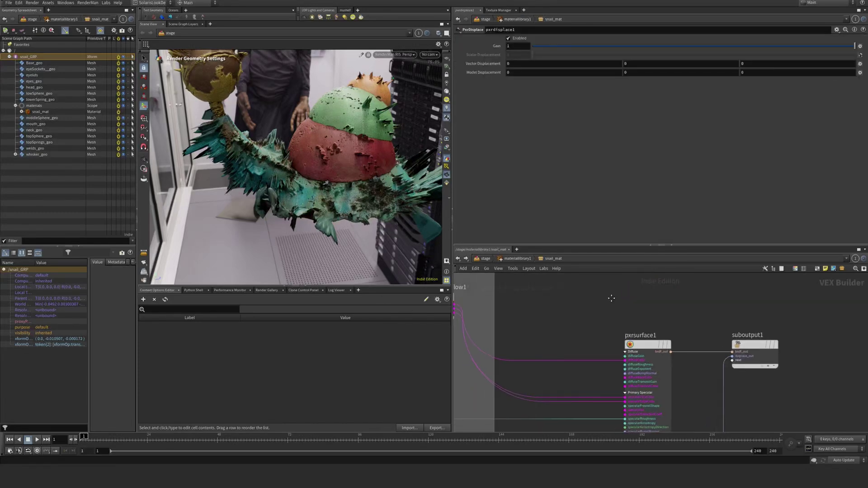
pyautogui.moveTo(619, 309); pyautogui.dragTo(595, 308, button='middle')
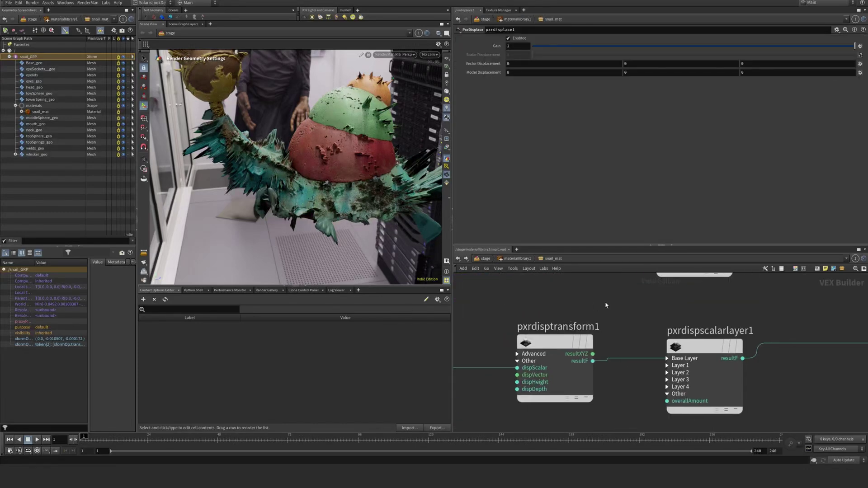
pyautogui.click(559, 343)
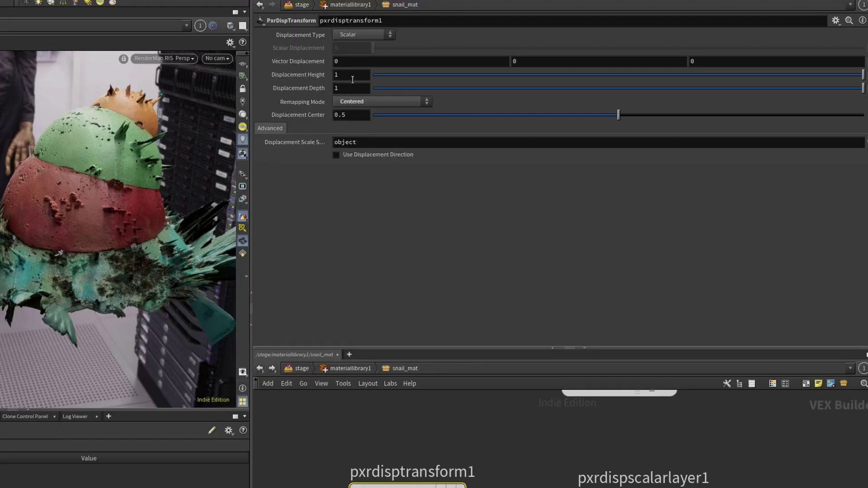
pyautogui.moveTo(520, 67); pyautogui.dragTo(496, 62)
pyautogui.write('0.1')
pyautogui.press('Tab')
pyautogui.write('0.1')
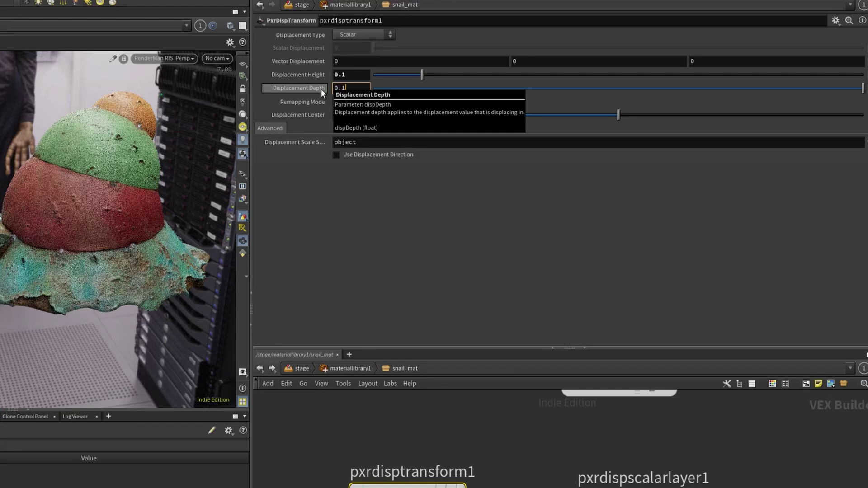
pyautogui.press('Return')
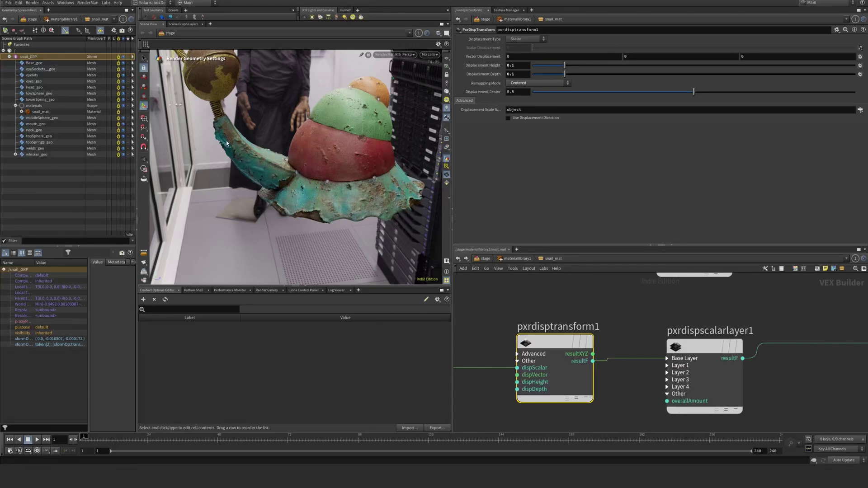
# Move pxrdispscalarlayer1 slightly away from pxrdisptransform1 and reduce its Base Layer Gain to about 0.166
pyautogui.press('Escape')
pyautogui.moveTo(228, 161); pyautogui.dragTo(300, 150)
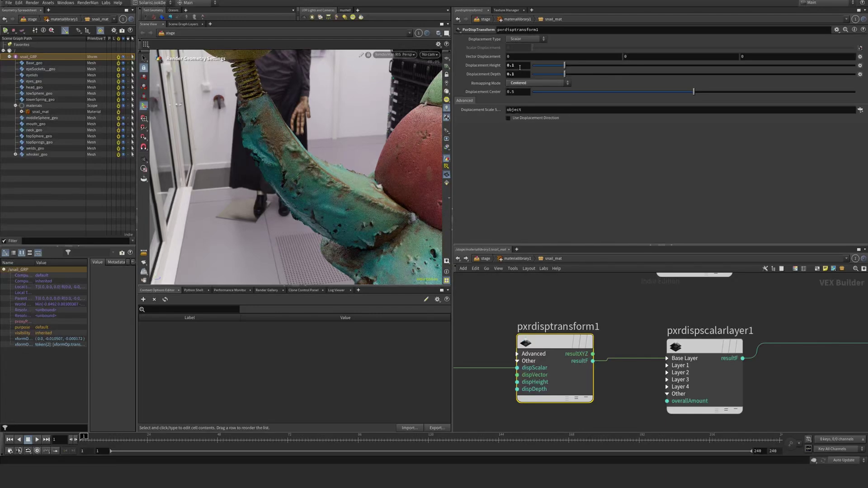
pyautogui.moveTo(656, 345); pyautogui.dragTo(590, 324, button='middle')
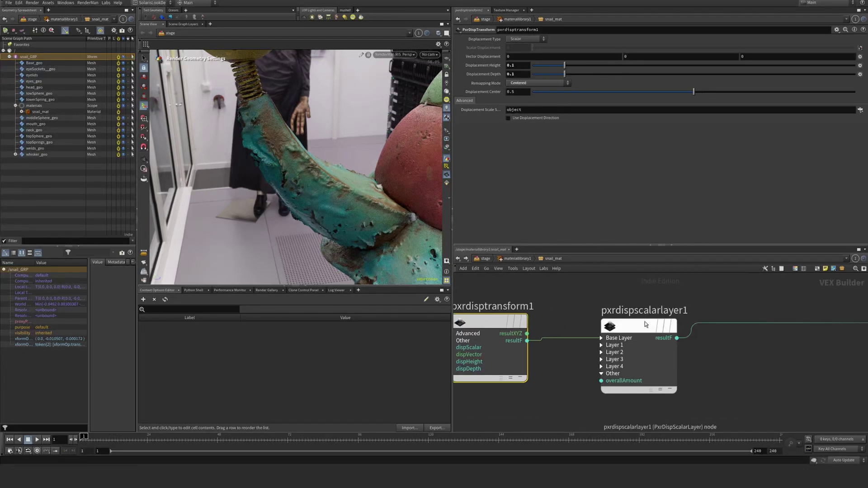
pyautogui.moveTo(645, 326); pyautogui.dragTo(666, 321)
pyautogui.click(658, 333)
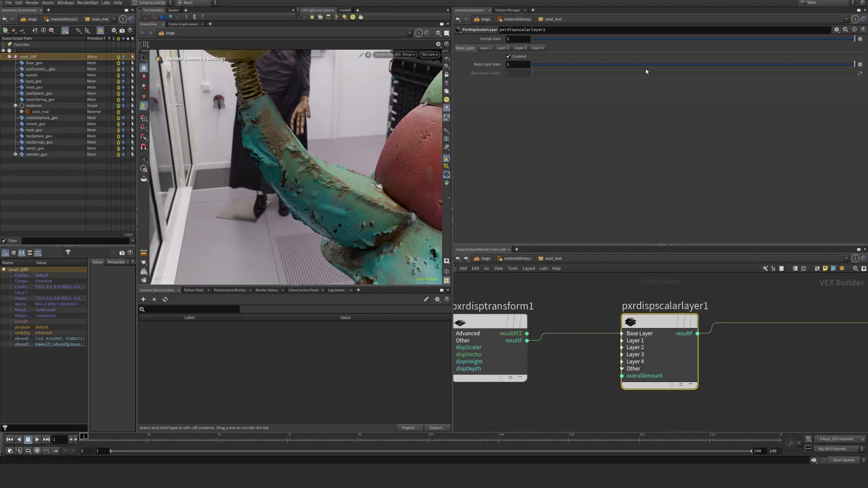
pyautogui.moveTo(853, 64); pyautogui.dragTo(443, 64)
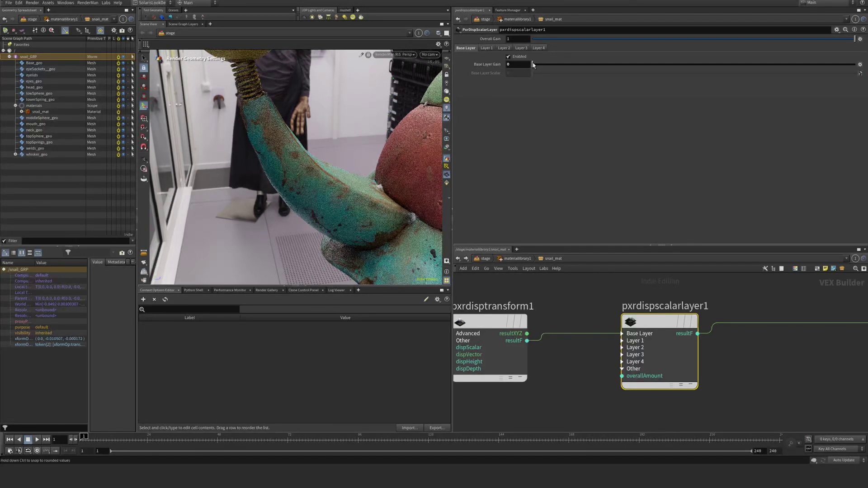
pyautogui.moveTo(533, 64); pyautogui.dragTo(586, 65)
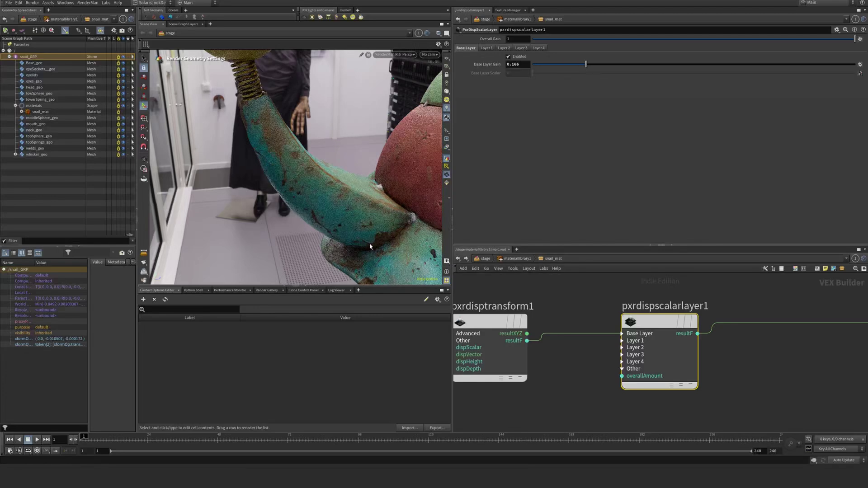